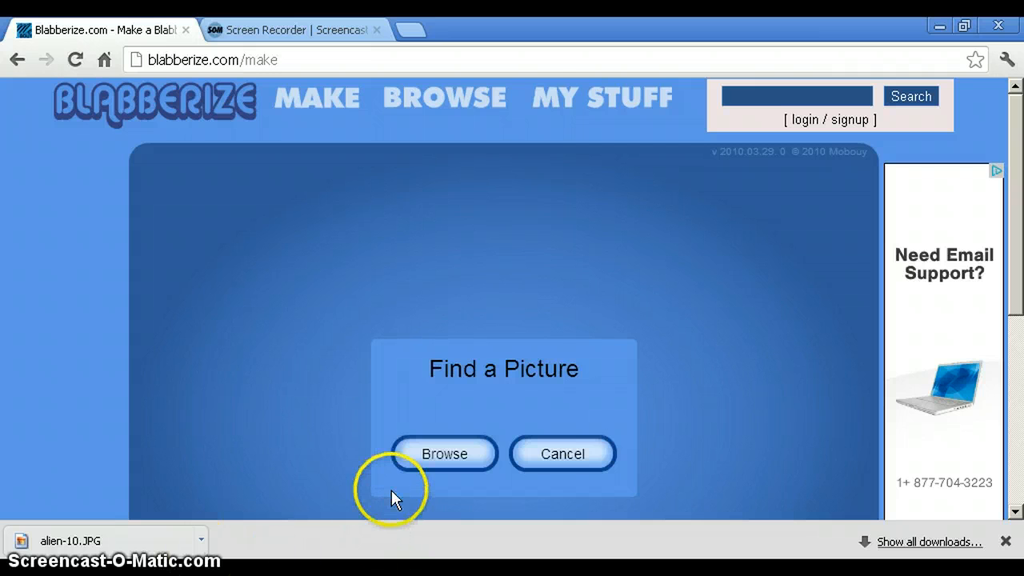
- Browse and load the alien-10 photo from the Downloads folder into Blabberize
{"action": "left_click", "coordinate": [436, 456]}
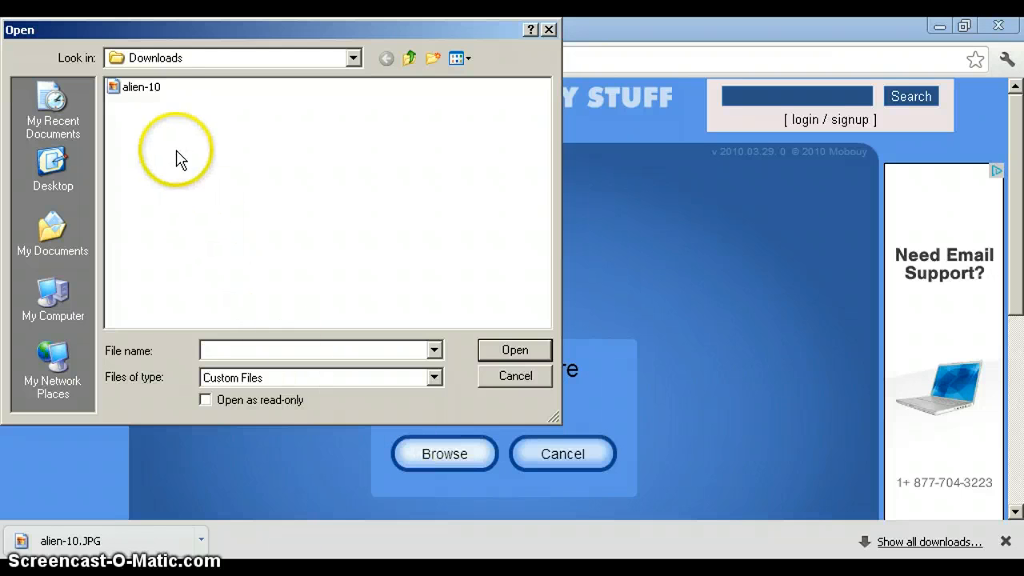
{"action": "left_click", "coordinate": [143, 90]}
{"action": "double_click", "coordinate": [142, 89]}
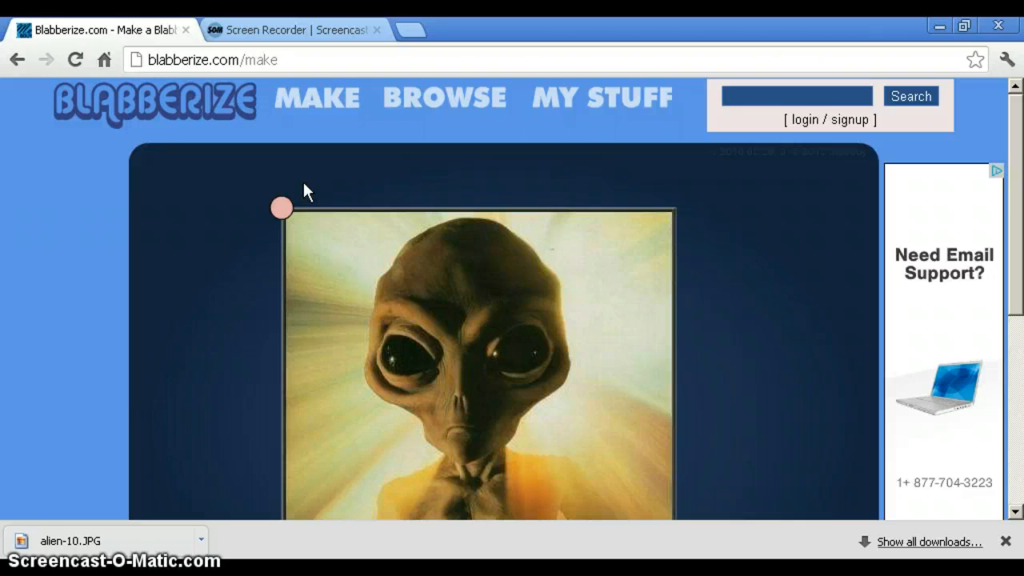
- Enlarge the crop area so it frames the whole alien photo
{"action": "left_click", "coordinate": [282, 209]}
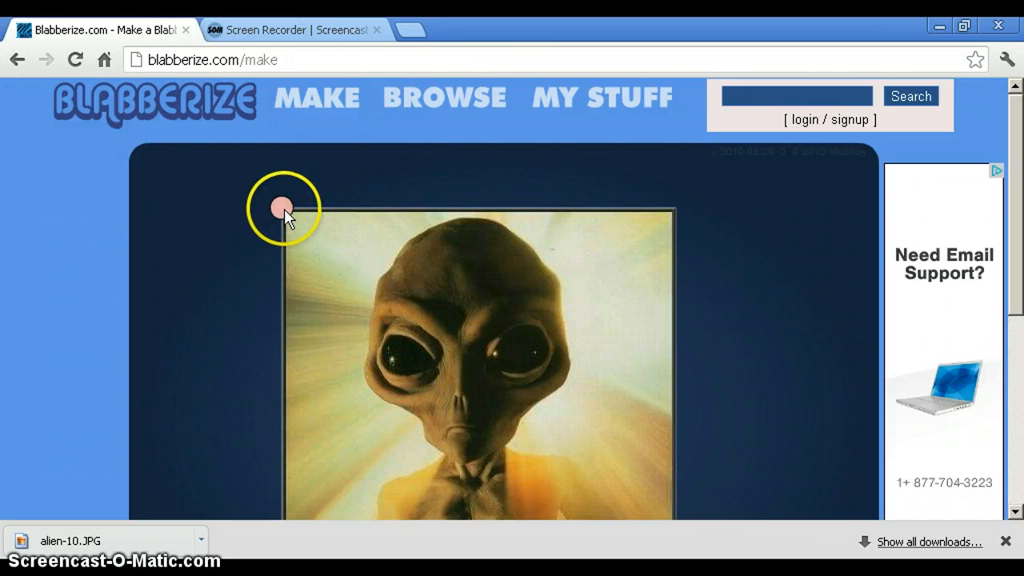
{"action": "mouse_move", "coordinate": [1016, 286]}
{"action": "left_mouse_down"}
{"action": "mouse_move", "coordinate": [1018, 339]}
{"action": "mouse_move", "coordinate": [1016, 324]}
{"action": "left_mouse_up"}
{"action": "left_click_drag", "start_coordinate": [277, 120], "coordinate": [107, 56]}
{"action": "mouse_move", "coordinate": [444, 366]}
{"action": "left_mouse_down"}
{"action": "mouse_move", "coordinate": [637, 482]}
{"action": "mouse_move", "coordinate": [824, 520]}
{"action": "left_mouse_up"}
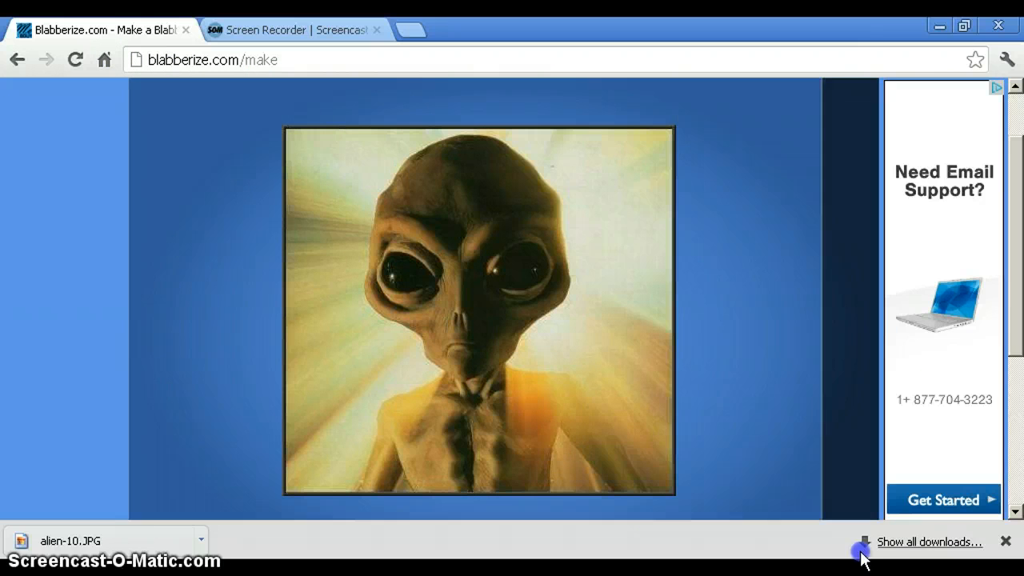
{"action": "left_click_drag", "start_coordinate": [1016, 339], "coordinate": [1016, 424]}
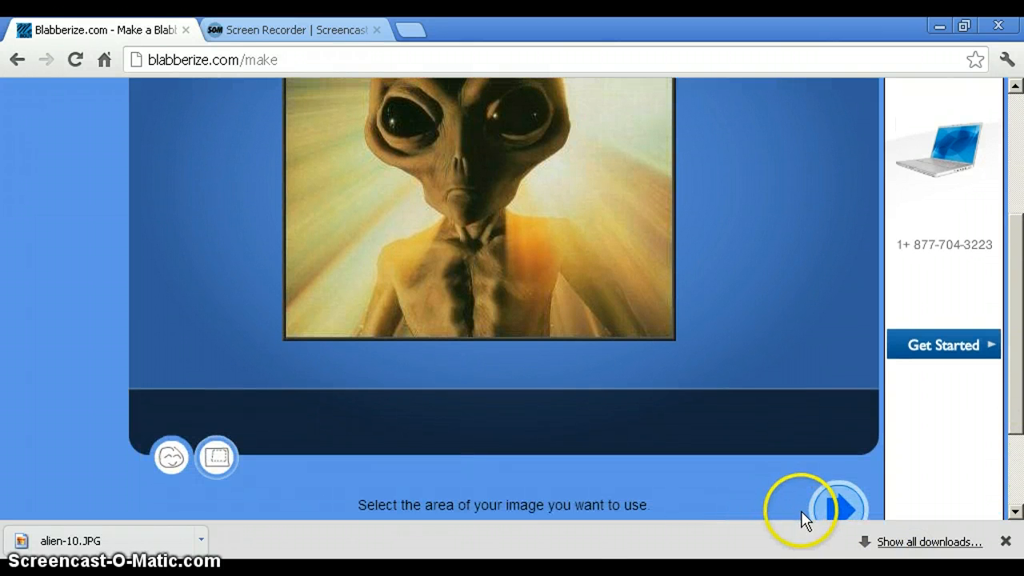
- Move the pink mouth region onto the alien's face and start fitting its upper edges
{"action": "left_click", "coordinate": [831, 509]}
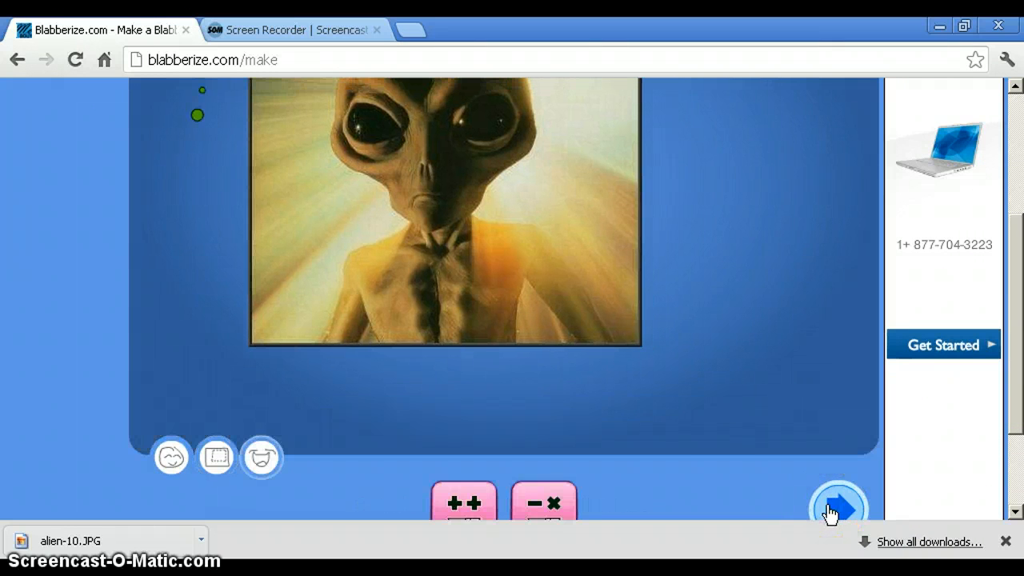
{"action": "left_click_drag", "start_coordinate": [1013, 304], "coordinate": [1000, 230]}
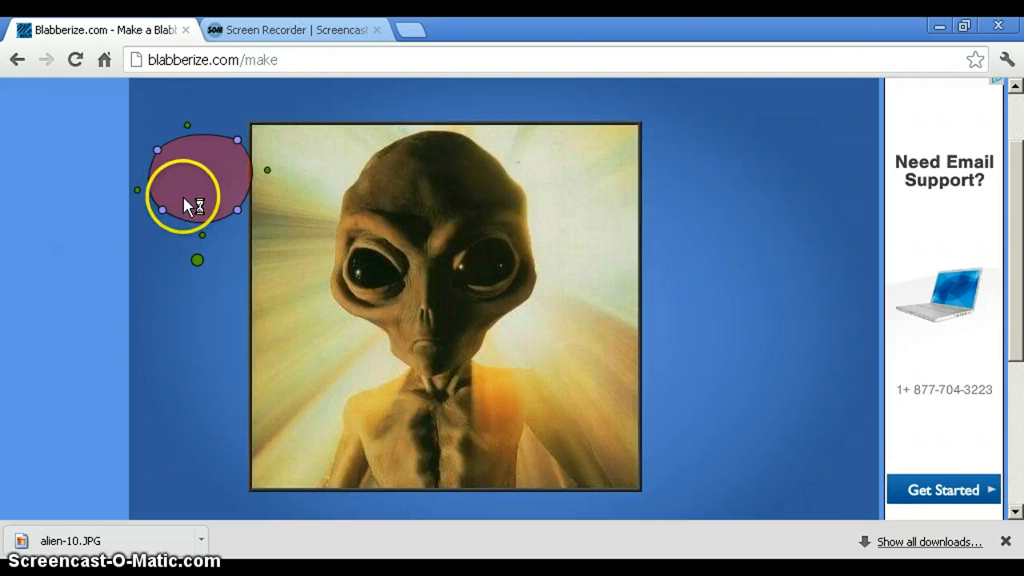
{"action": "mouse_move", "coordinate": [203, 189]}
{"action": "left_mouse_down"}
{"action": "mouse_move", "coordinate": [446, 367]}
{"action": "mouse_move", "coordinate": [434, 358]}
{"action": "left_mouse_up"}
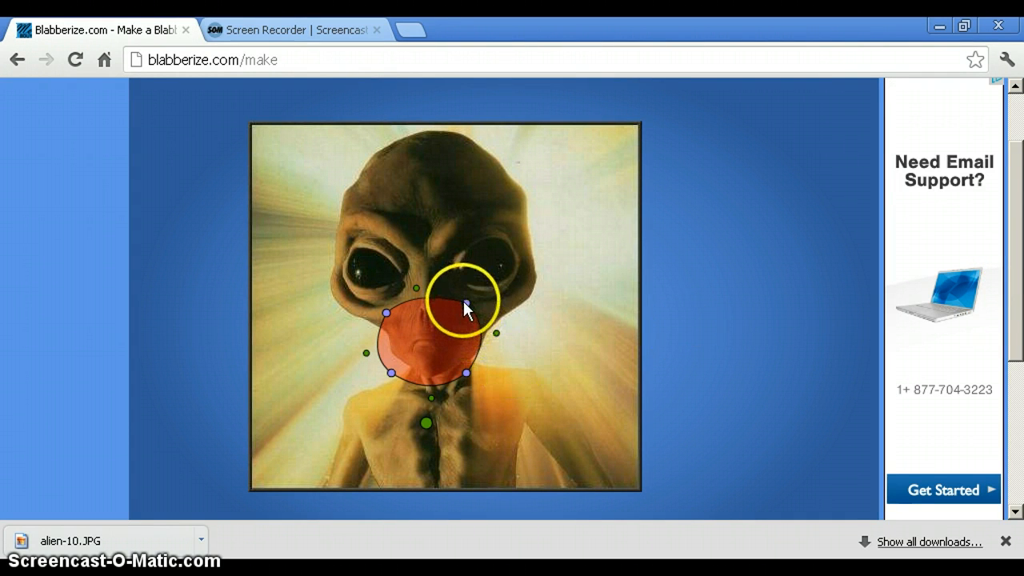
{"action": "left_click_drag", "start_coordinate": [466, 303], "coordinate": [447, 332]}
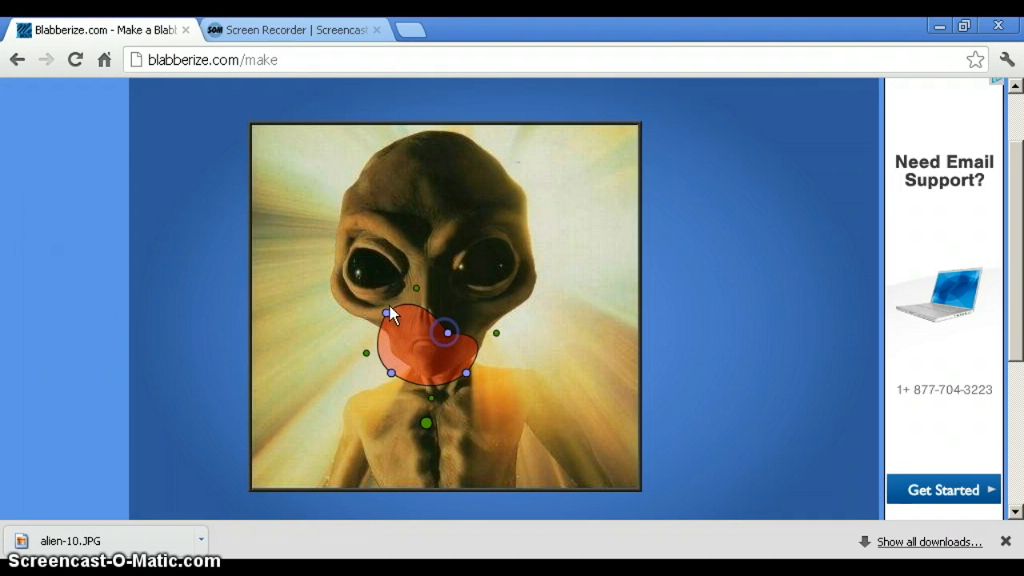
{"action": "left_click_drag", "start_coordinate": [387, 313], "coordinate": [403, 349]}
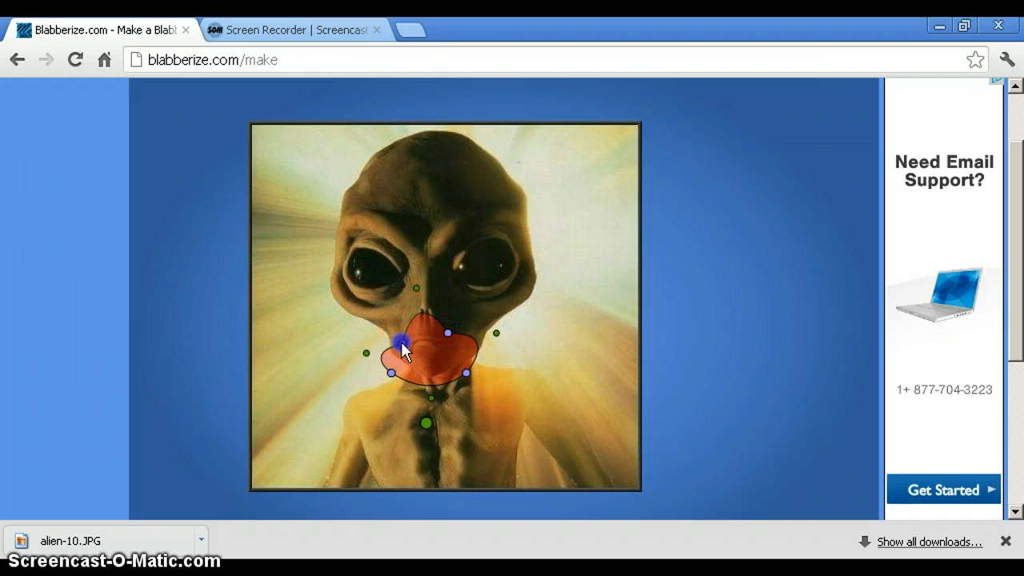
{"action": "left_click", "coordinate": [424, 314]}
{"action": "left_click_drag", "start_coordinate": [442, 338], "coordinate": [444, 340]}
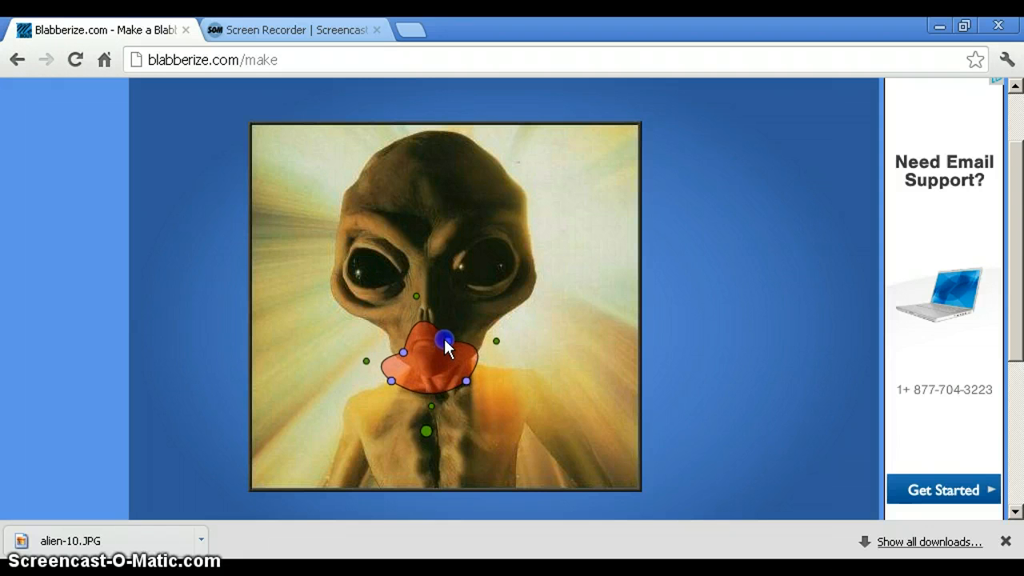
- Tighten the lower edge, top and right side into a small oval around the lips
{"action": "left_click_drag", "start_coordinate": [425, 393], "coordinate": [410, 360]}
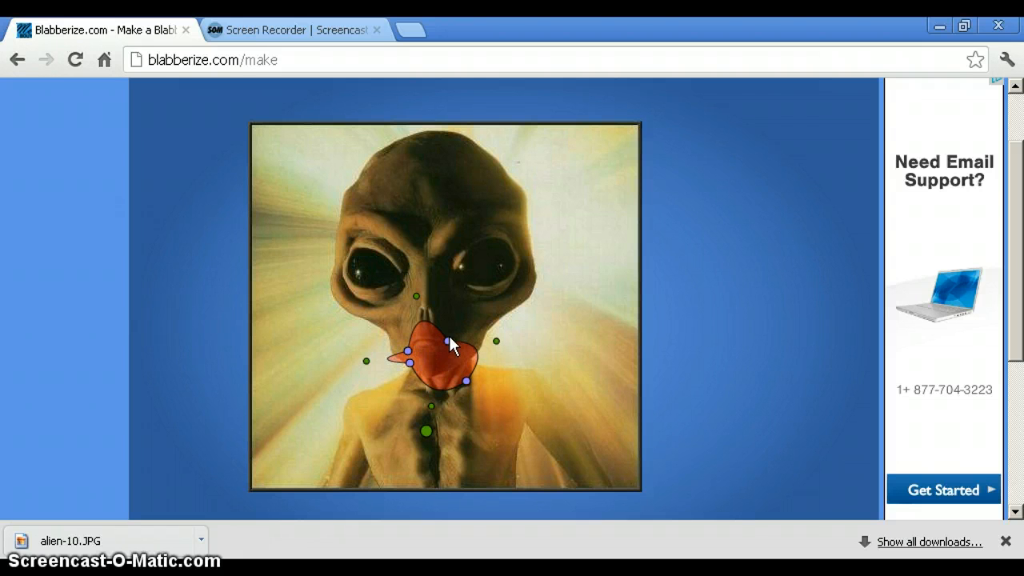
{"action": "left_click_drag", "start_coordinate": [466, 380], "coordinate": [436, 364]}
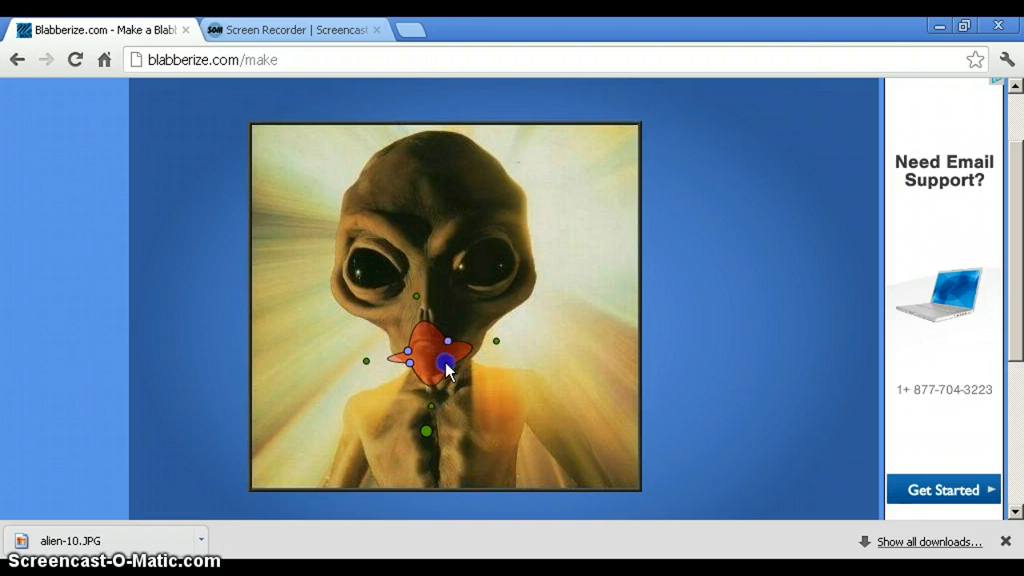
{"action": "left_click_drag", "start_coordinate": [428, 404], "coordinate": [428, 376]}
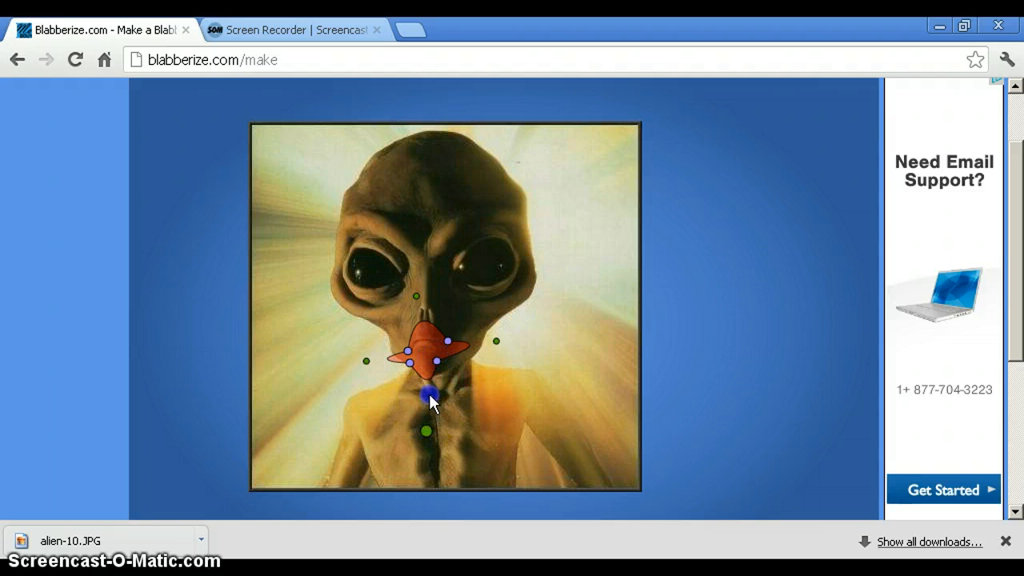
{"action": "left_click_drag", "start_coordinate": [418, 297], "coordinate": [419, 333]}
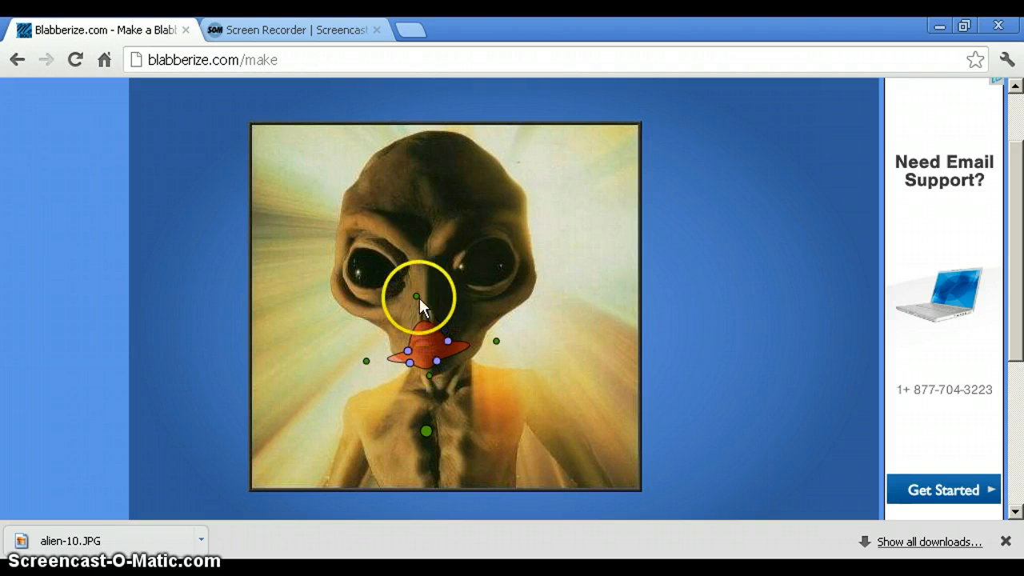
{"action": "left_click", "coordinate": [368, 361]}
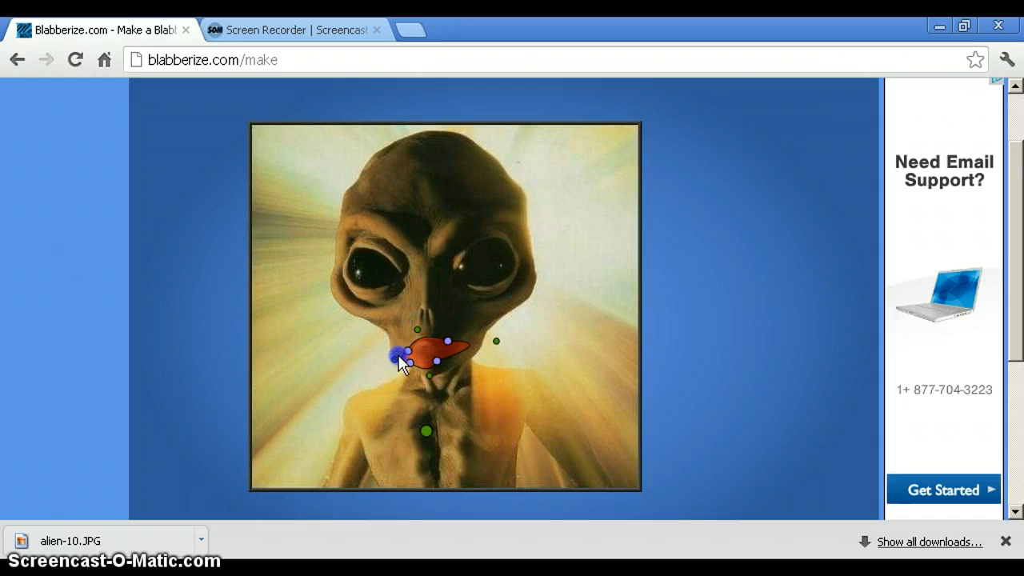
{"action": "left_click_drag", "start_coordinate": [496, 340], "coordinate": [466, 344]}
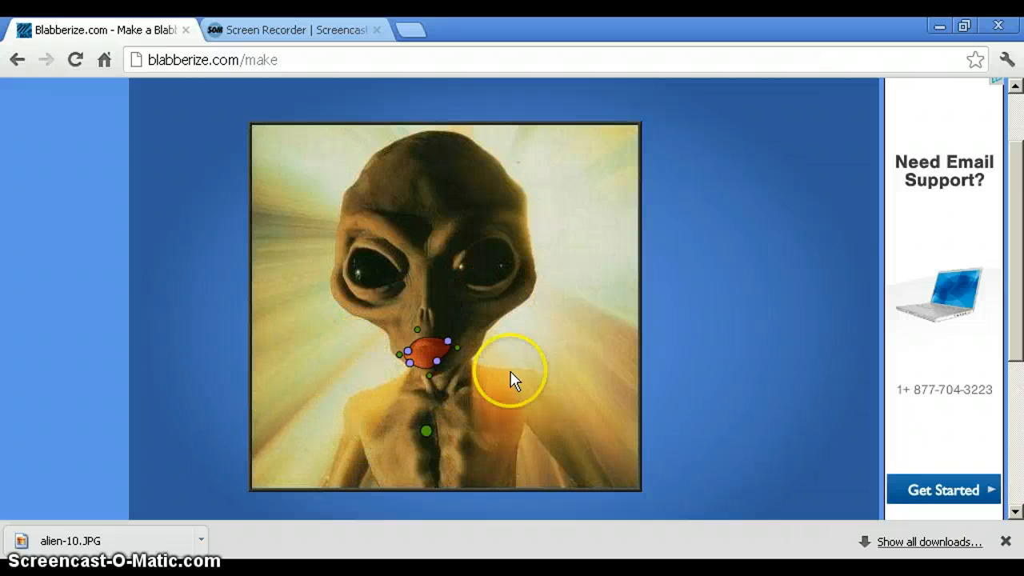
- Raise the jaw pivot just below the mouth and confirm the mouth with Add a Mouth
{"action": "left_click_drag", "start_coordinate": [427, 432], "coordinate": [430, 400]}
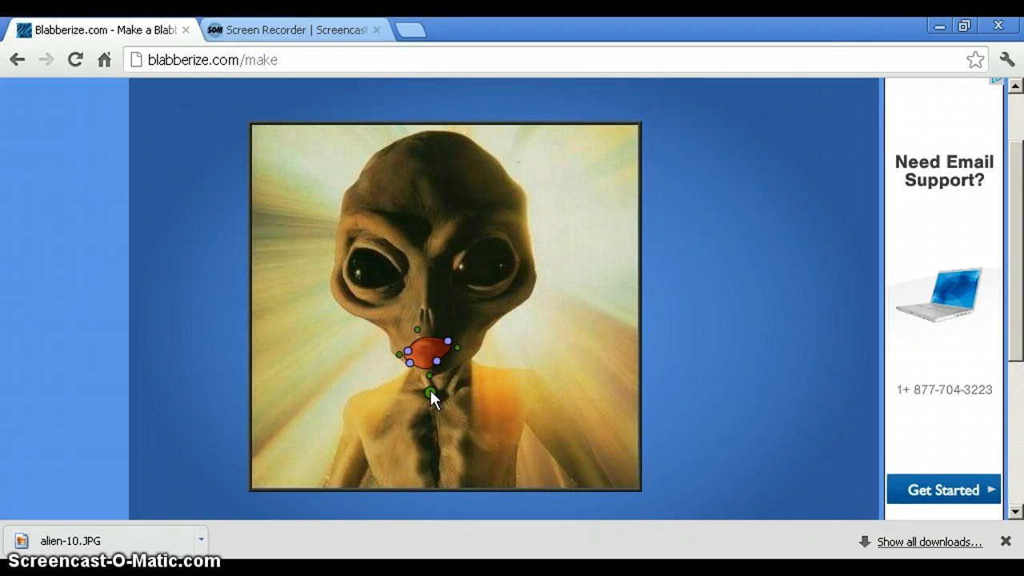
{"action": "left_click", "coordinate": [420, 328]}
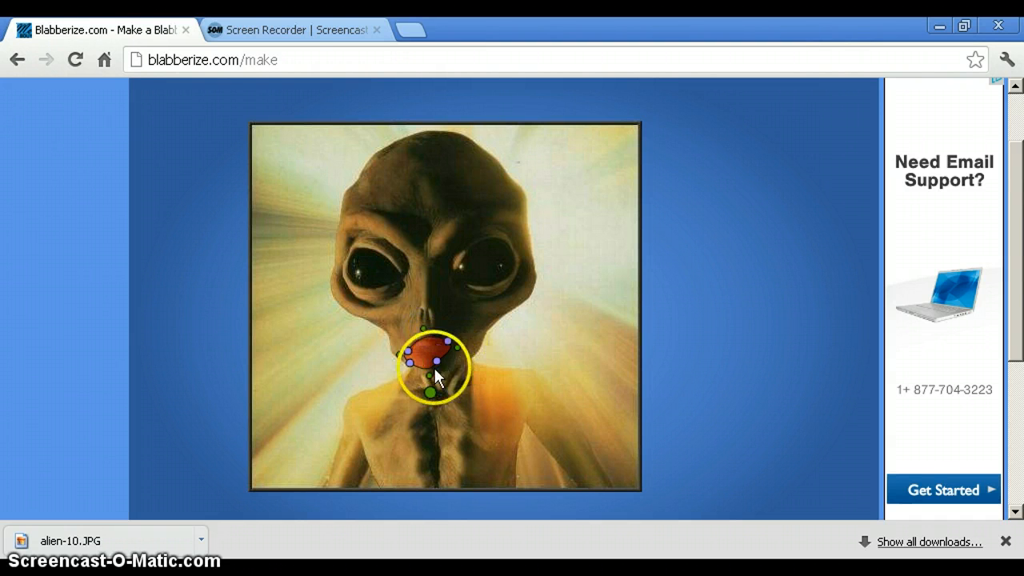
{"action": "mouse_move", "coordinate": [434, 366]}
{"action": "left_mouse_down"}
{"action": "mouse_move", "coordinate": [410, 366]}
{"action": "mouse_move", "coordinate": [424, 350]}
{"action": "mouse_move", "coordinate": [439, 366]}
{"action": "left_mouse_up"}
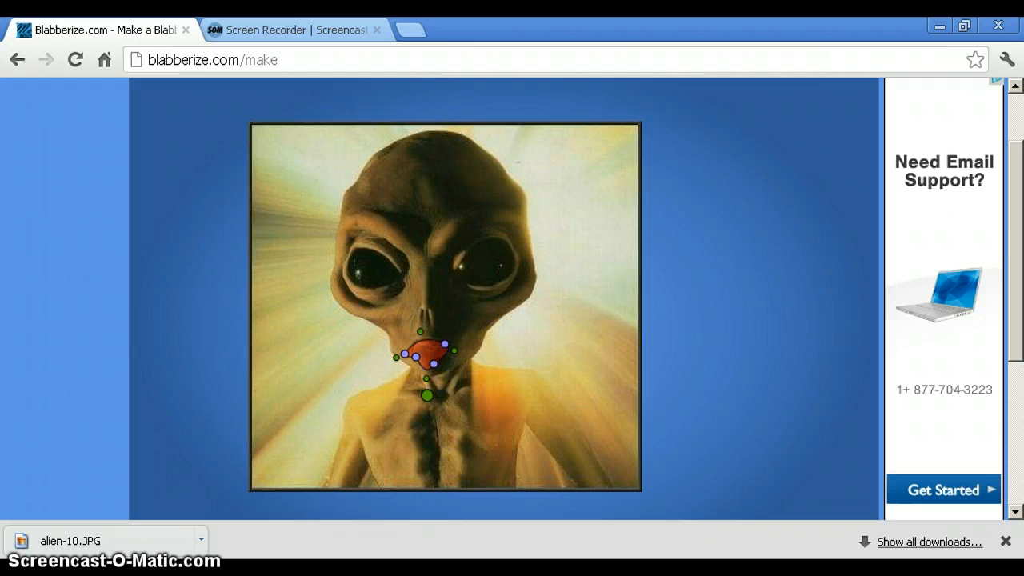
{"action": "mouse_move", "coordinate": [1014, 251]}
{"action": "left_mouse_down"}
{"action": "mouse_move", "coordinate": [1018, 400]}
{"action": "mouse_move", "coordinate": [1013, 359]}
{"action": "left_mouse_up"}
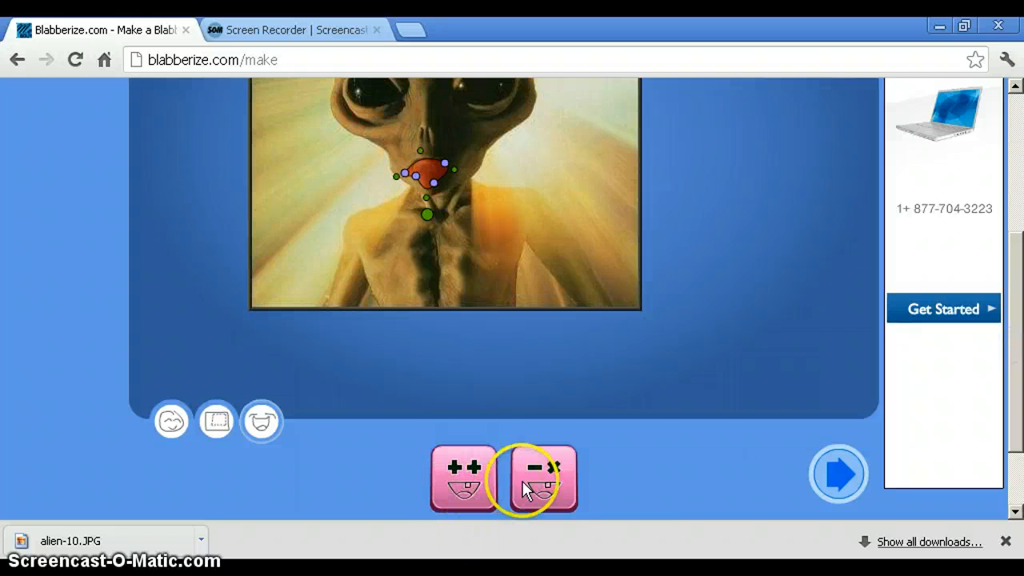
{"action": "left_click", "coordinate": [476, 482]}
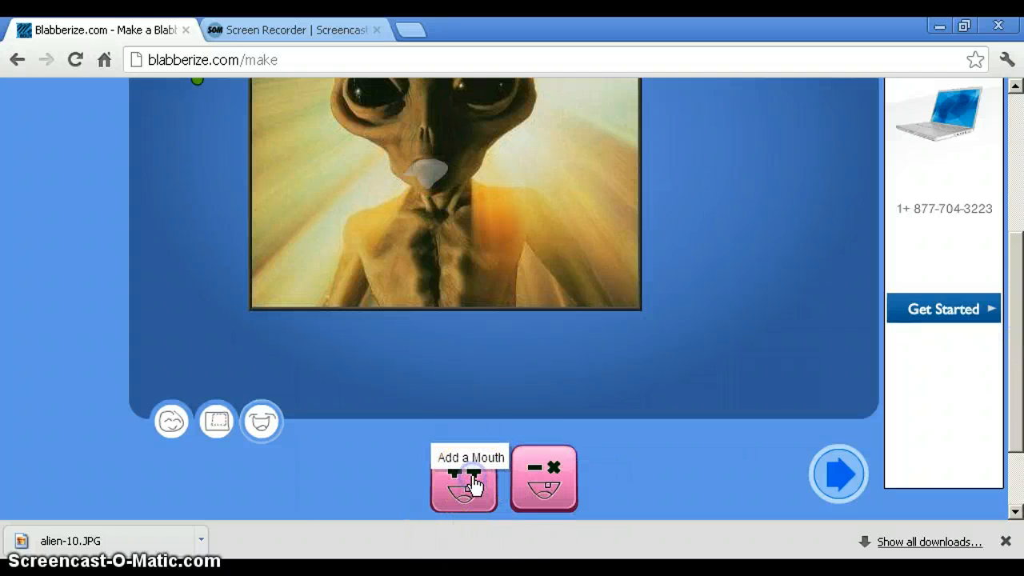
{"action": "left_click_drag", "start_coordinate": [1016, 252], "coordinate": [1015, 229]}
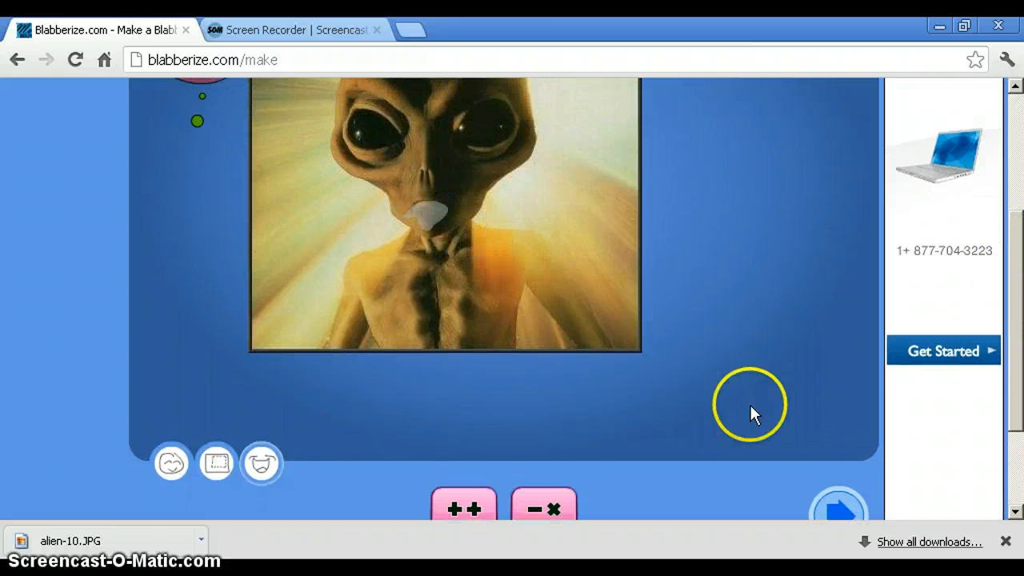
- Choose microphone recording as the sound source and allow Flash microphone access
{"action": "left_click", "coordinate": [840, 510]}
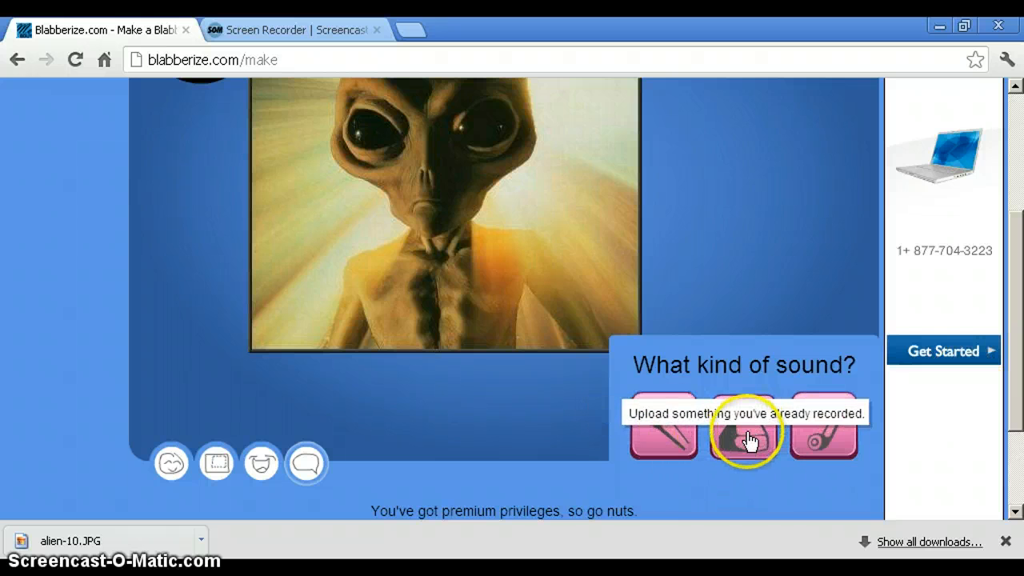
{"action": "left_click", "coordinate": [684, 429]}
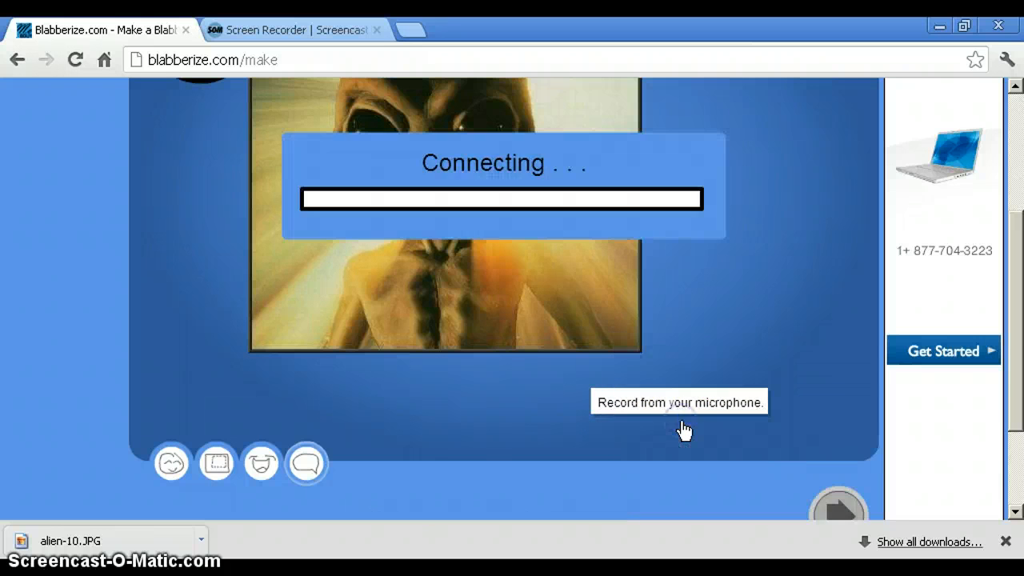
{"action": "left_click_drag", "start_coordinate": [1010, 376], "coordinate": [1014, 291]}
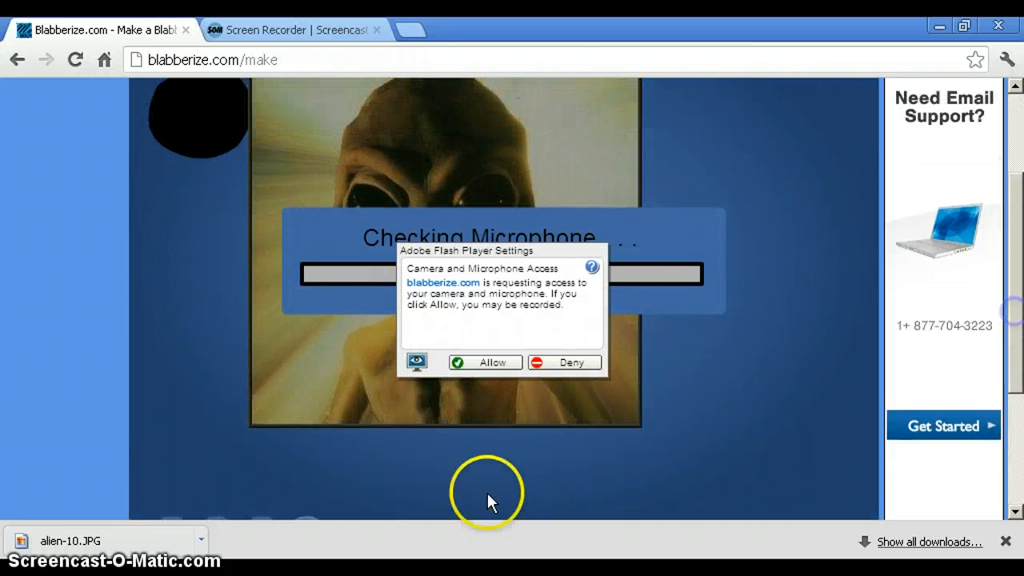
{"action": "left_click", "coordinate": [512, 362]}
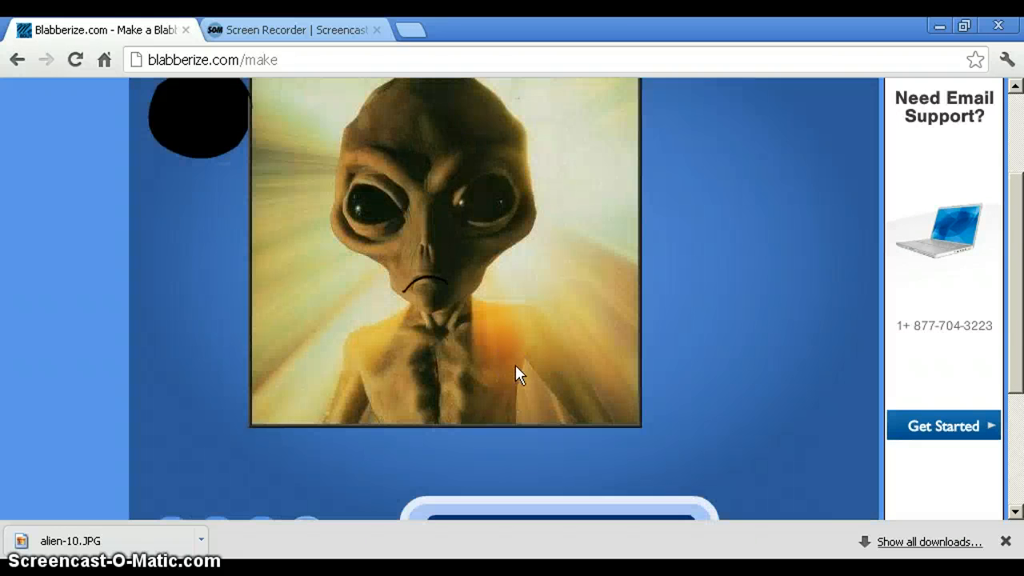
{"action": "left_click", "coordinate": [574, 412]}
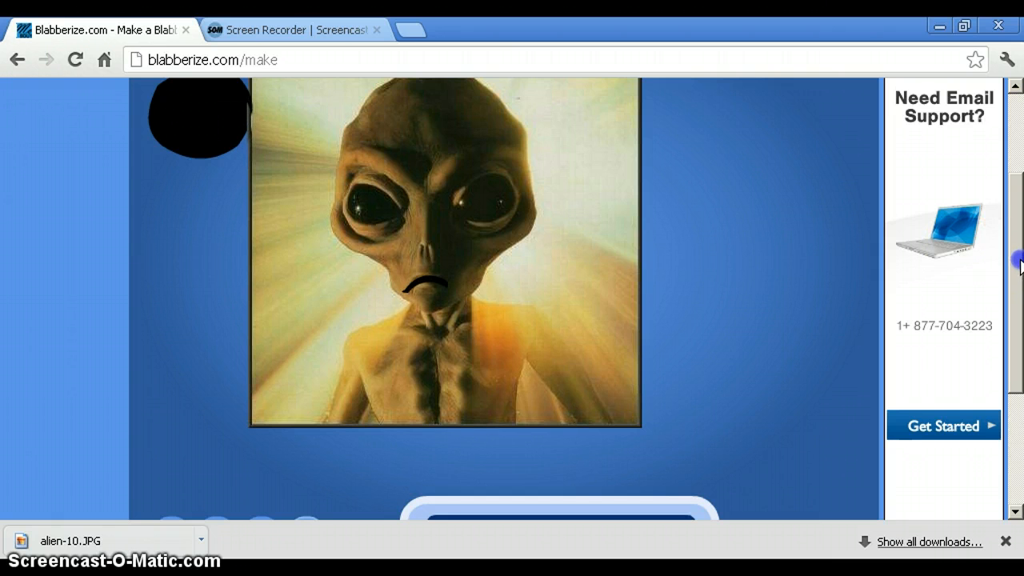
{"action": "left_click_drag", "start_coordinate": [1018, 264], "coordinate": [1017, 296]}
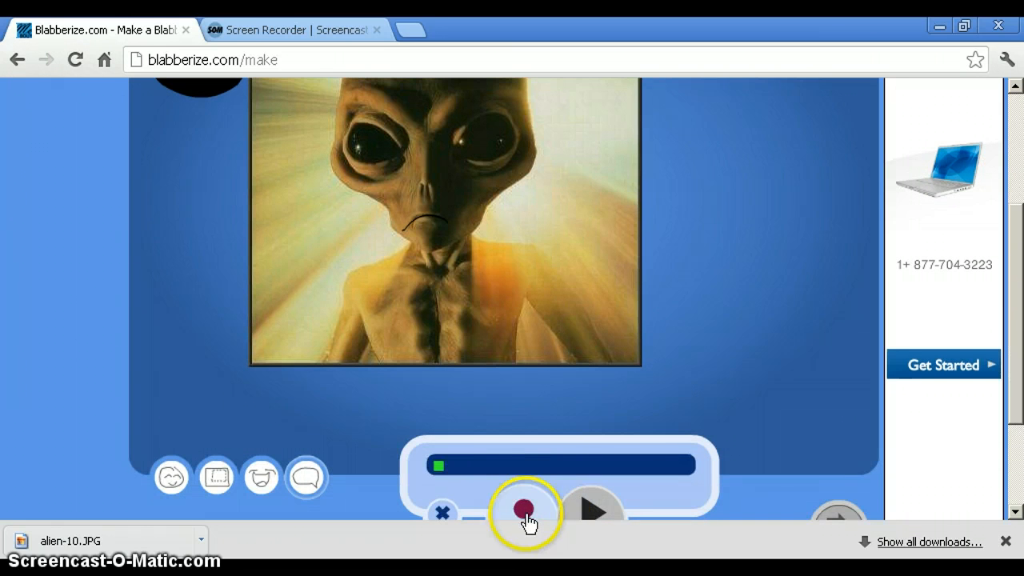
- Record a voice clip with the red record button so the alien speaks it back
{"action": "left_click_drag", "start_coordinate": [527, 521], "coordinate": [526, 518]}
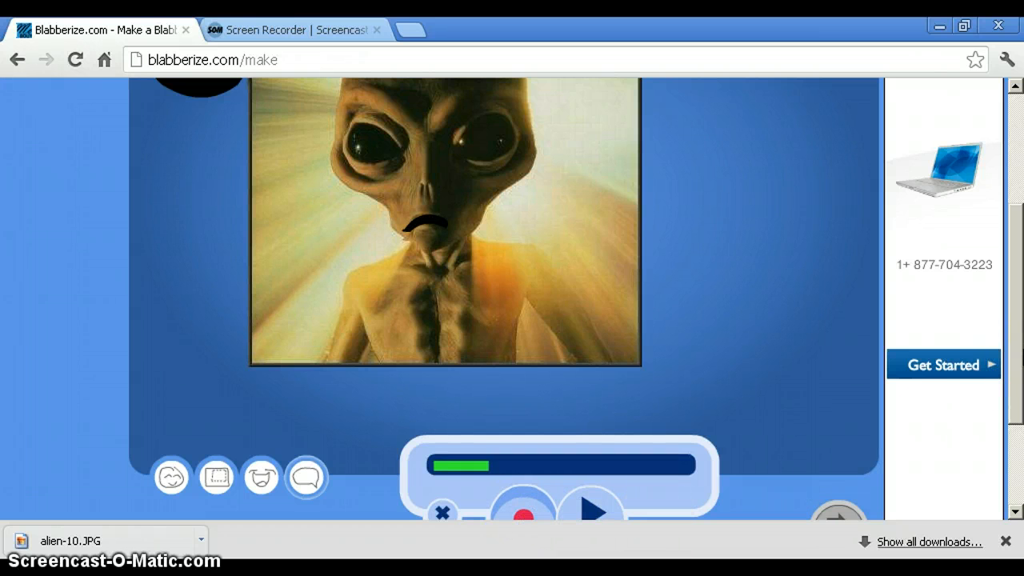
{"action": "left_click_drag", "start_coordinate": [978, 366], "coordinate": [1015, 352]}
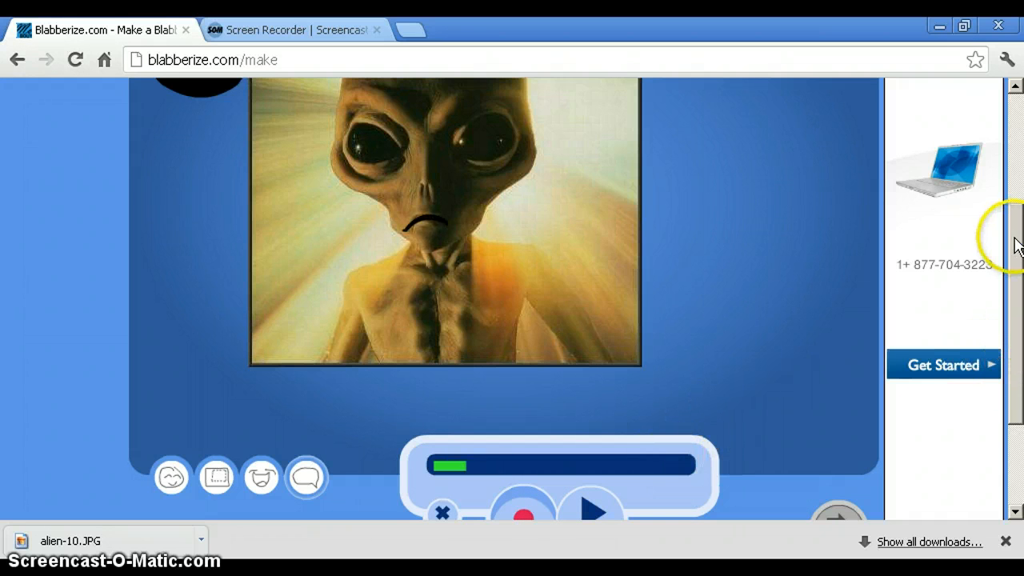
{"action": "left_click_drag", "start_coordinate": [1015, 244], "coordinate": [1014, 274]}
{"action": "left_click", "coordinate": [523, 460]}
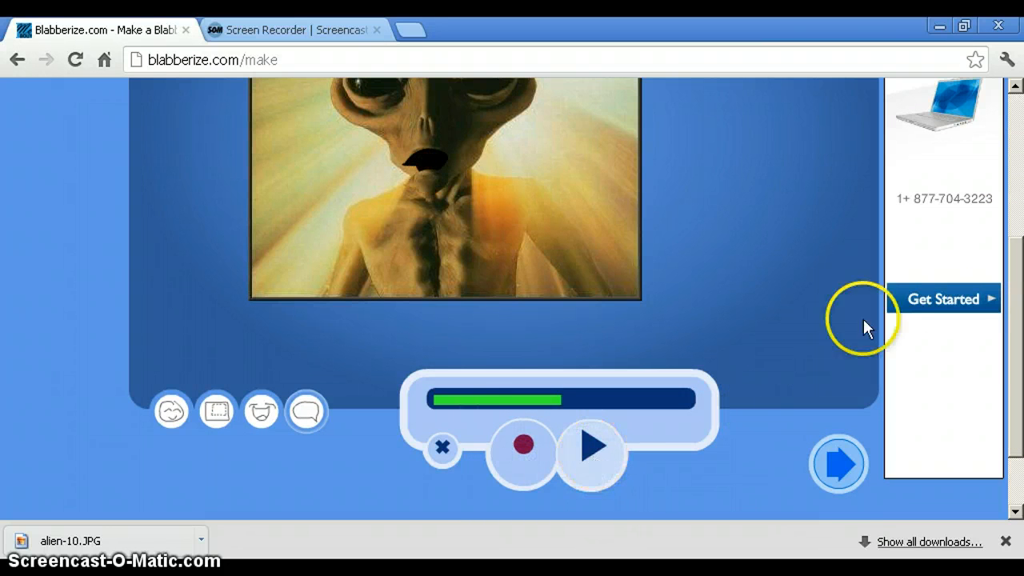
{"action": "left_click_drag", "start_coordinate": [1014, 274], "coordinate": [1015, 247]}
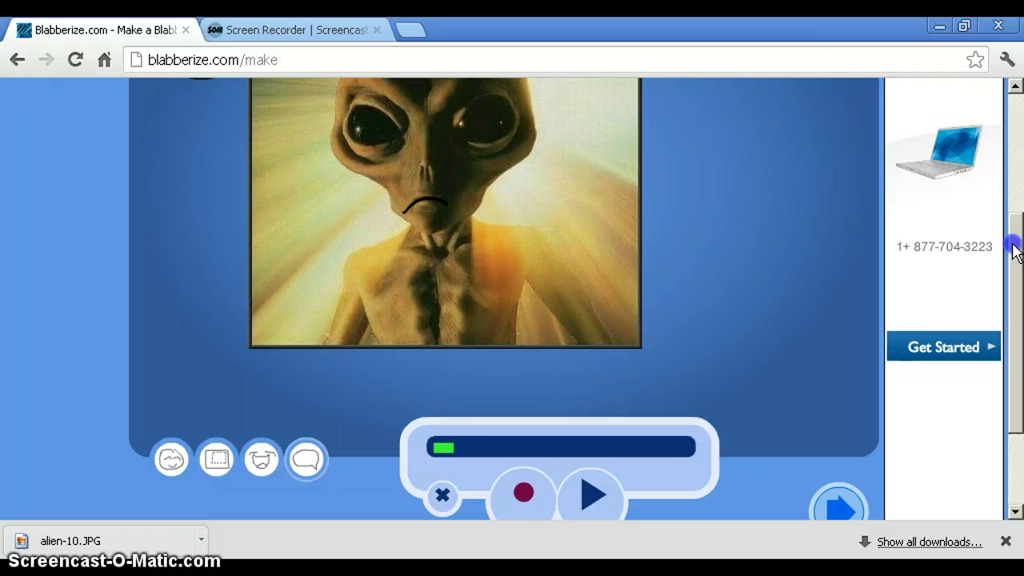
{"action": "left_click", "coordinate": [580, 492]}
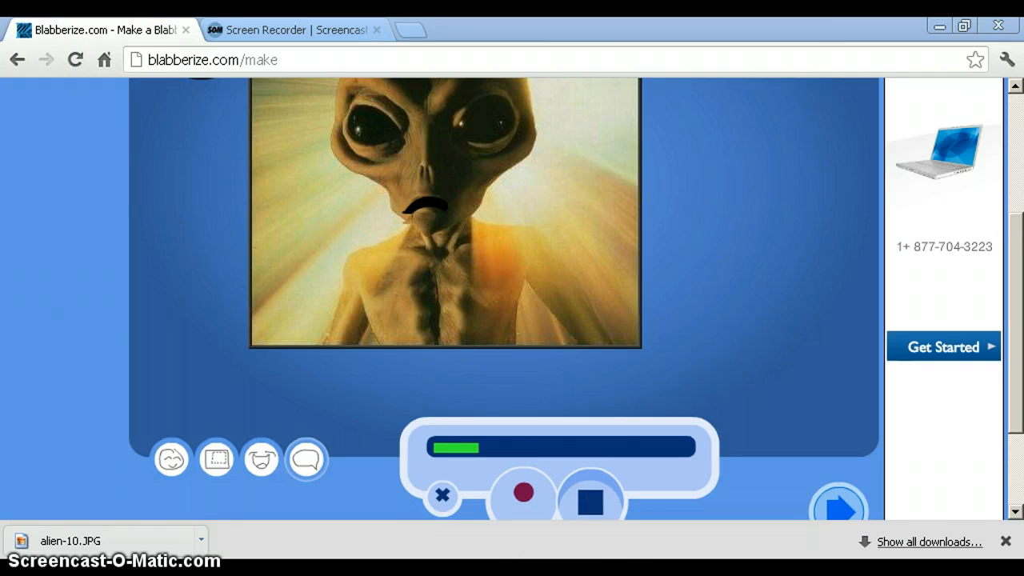
{"action": "left_click", "coordinate": [960, 564]}
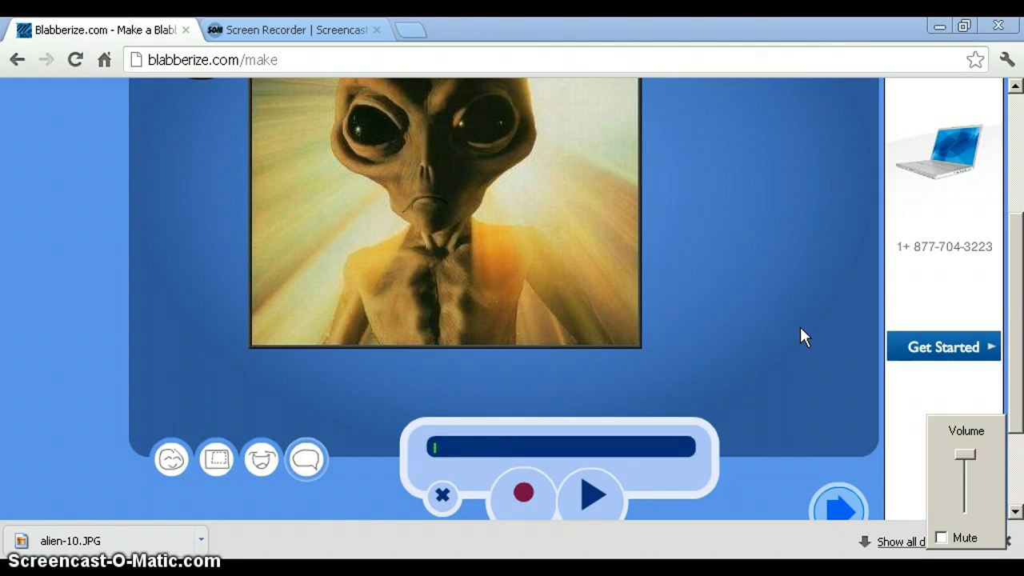
{"action": "left_click", "coordinate": [594, 500]}
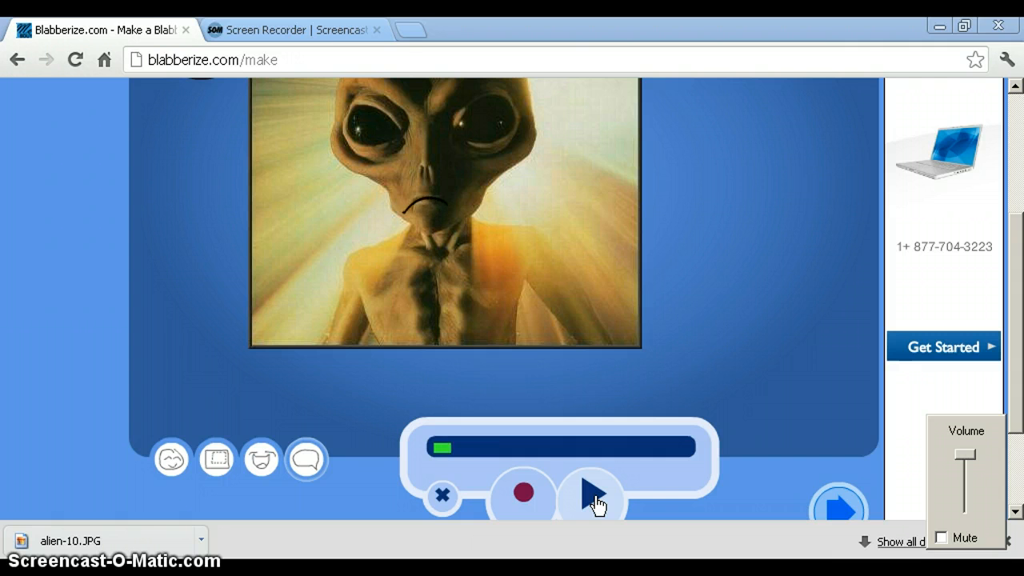
{"action": "left_click", "coordinate": [594, 500]}
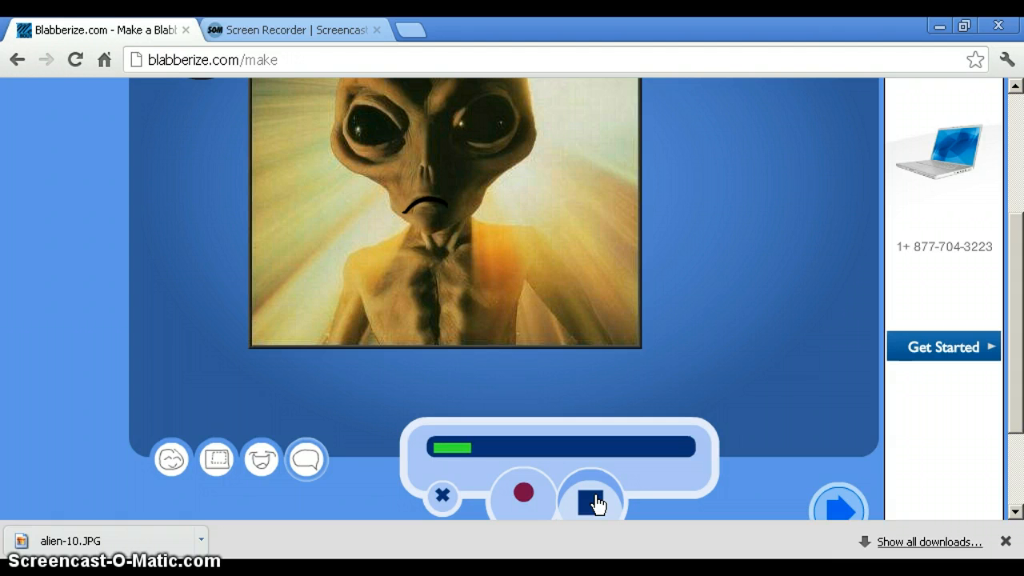
{"action": "left_click", "coordinate": [596, 502]}
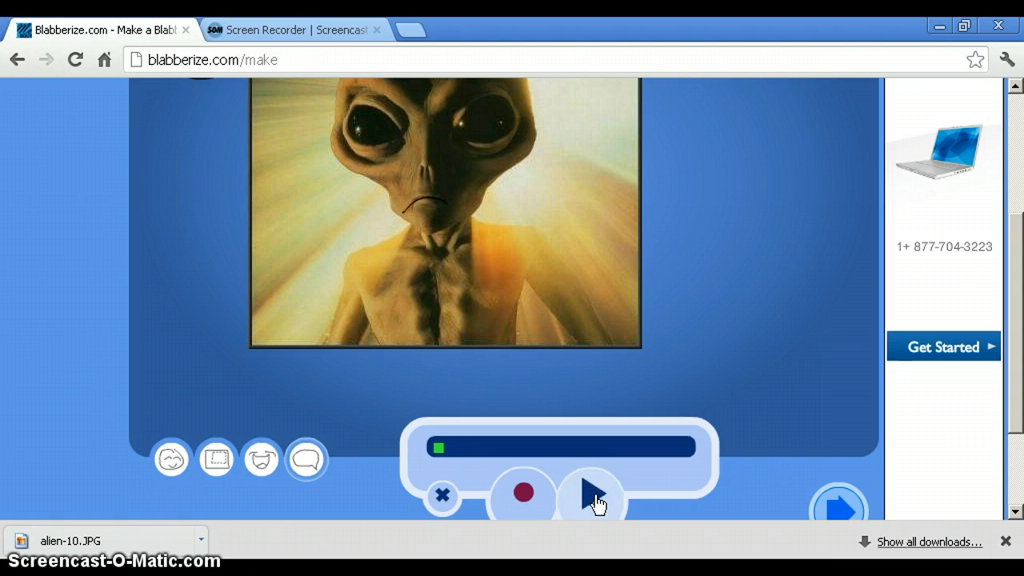